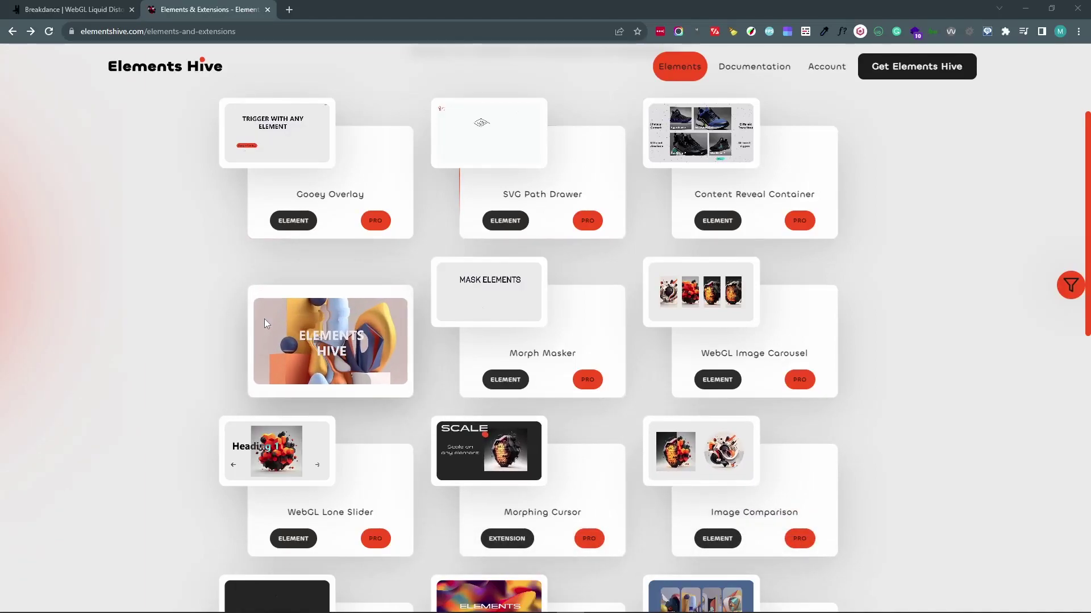
Step: Play the Elements Hive WebGL Liquid Distortion demo, then return to the Breakdance builder
click(288, 329)
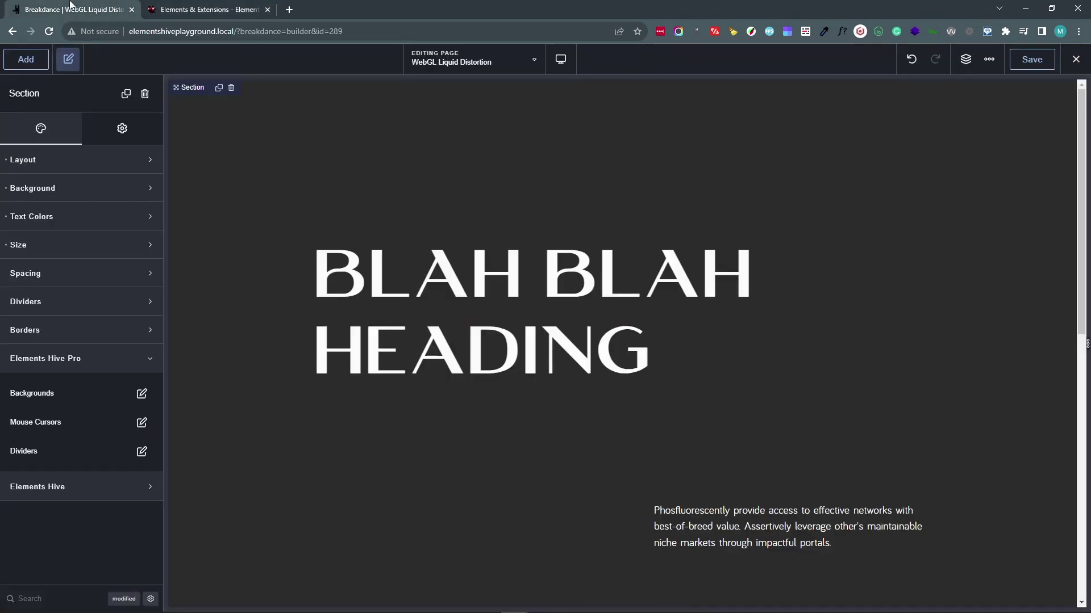
click(74, 9)
Step: Set the section's background type to WebGL Liquid Distortion and open its settings
click(142, 394)
click(133, 445)
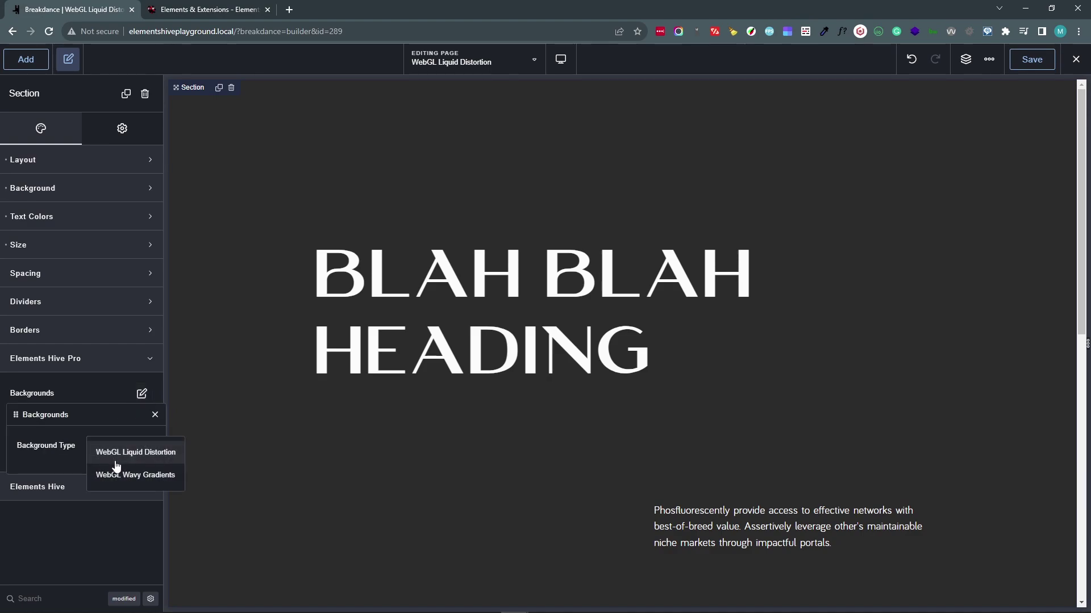
click(117, 454)
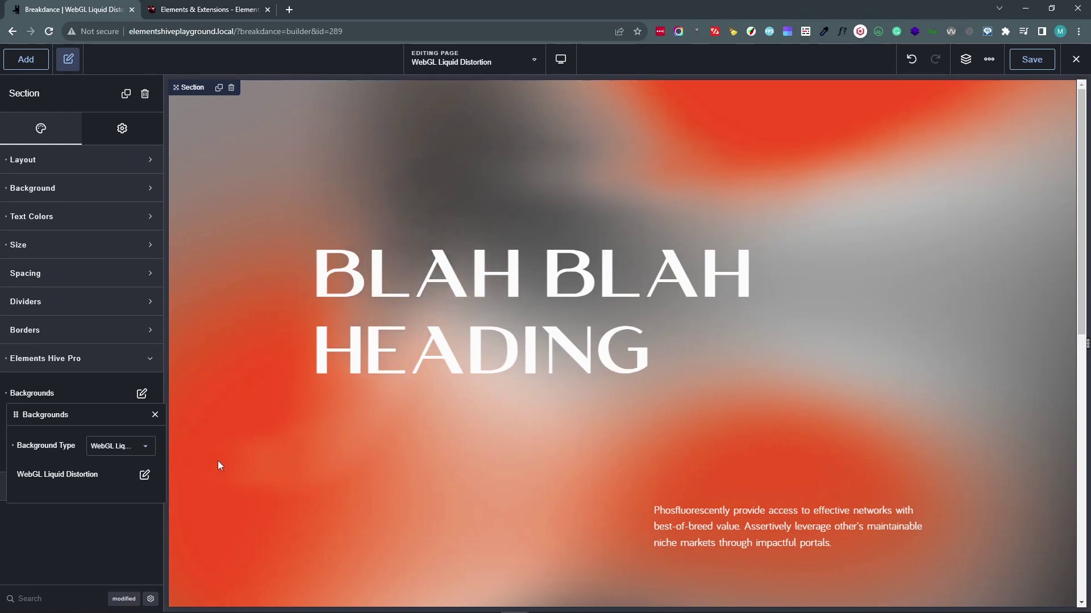
click(150, 482)
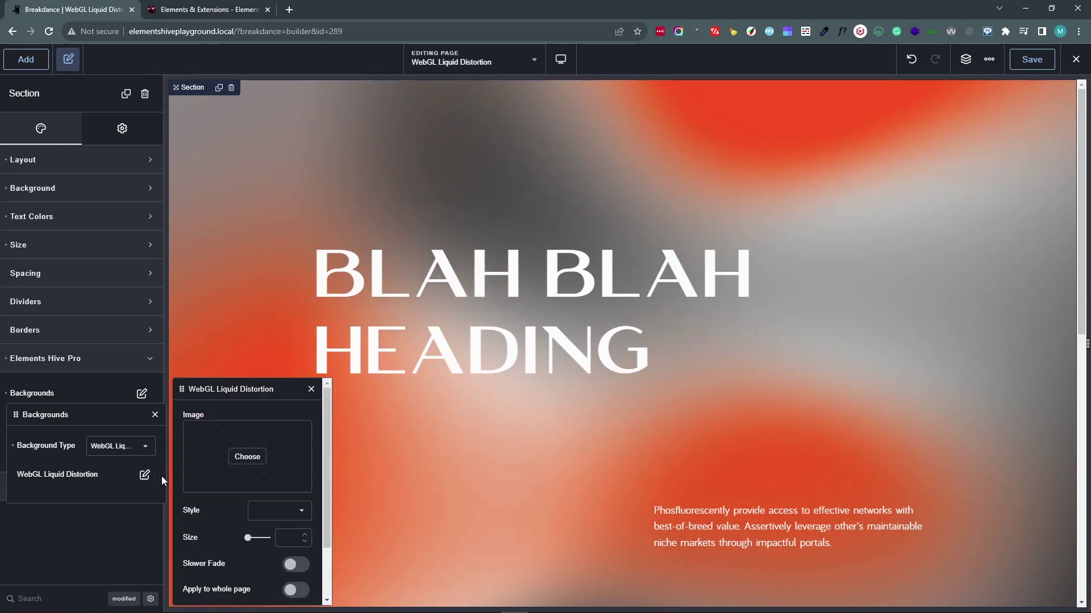
Step: Choose the grey abstract spheres image from the media library as the distortion image
click(247, 456)
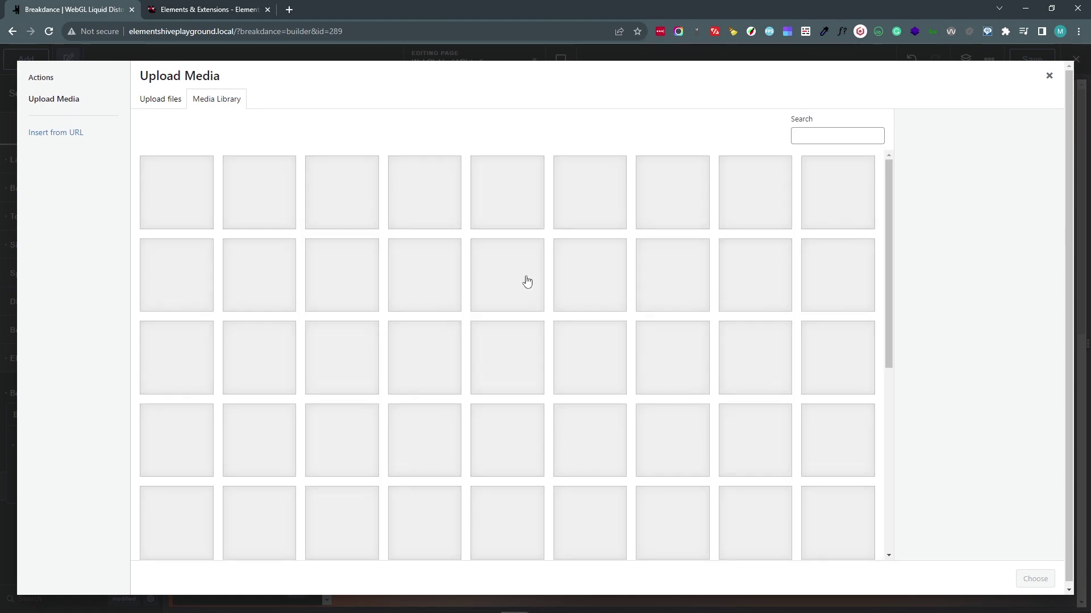
scroll(528, 284, down, 5)
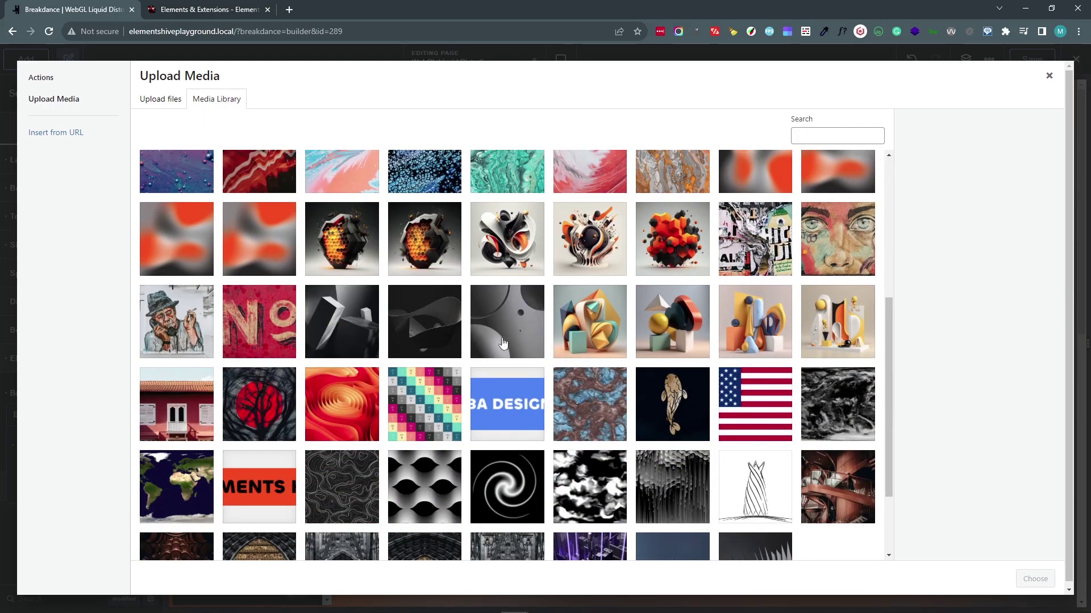
click(503, 342)
click(1028, 579)
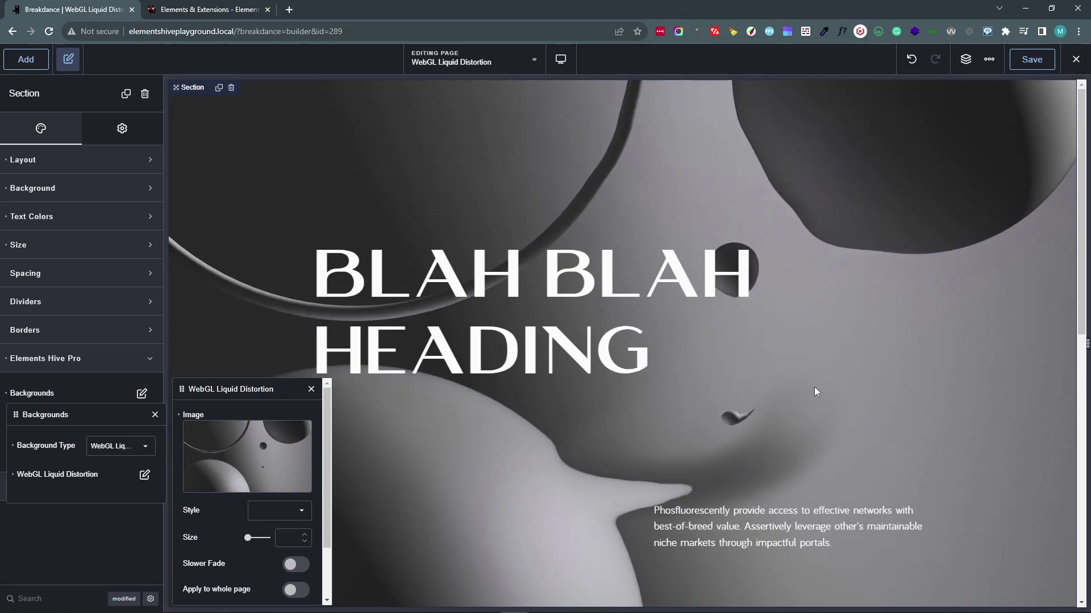
Step: Change the distortion's Style dropdown to Style 1
click(275, 511)
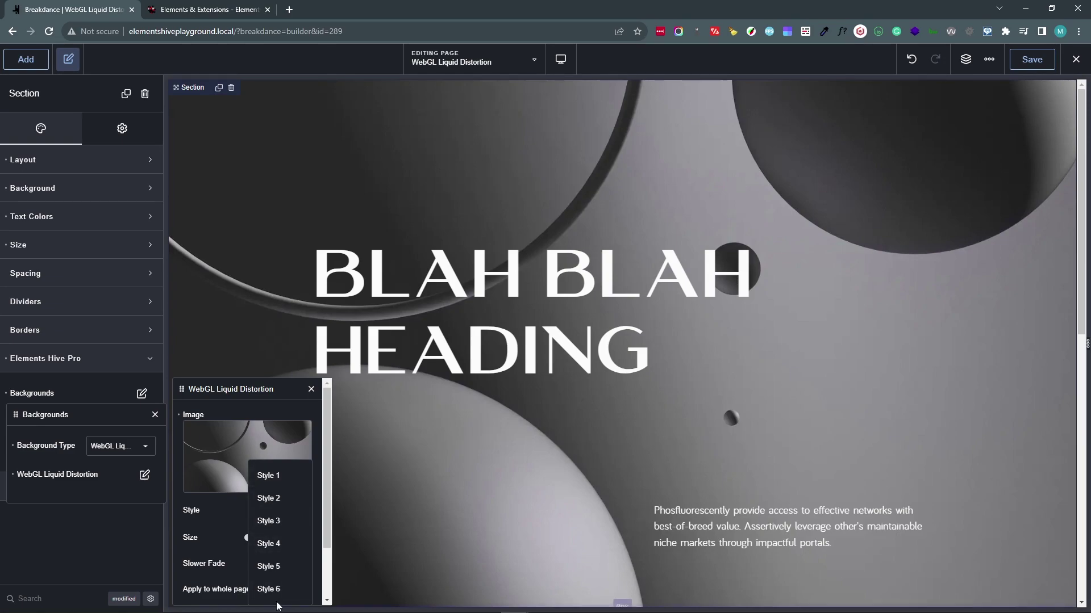
click(272, 477)
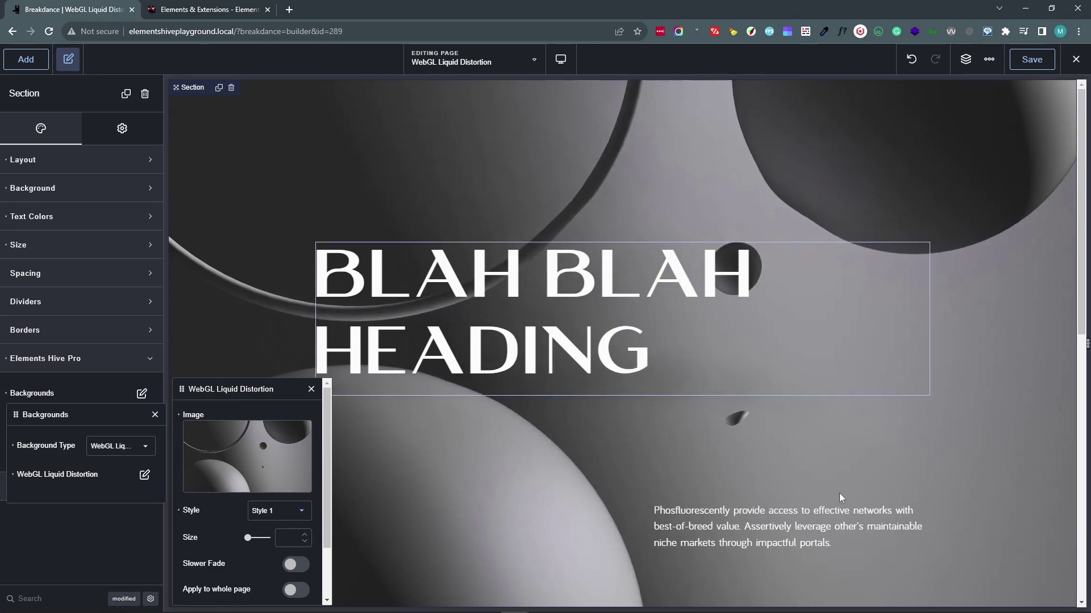
Step: Preview Style 6 on the liquid distortion, then switch it to Style 3
click(273, 512)
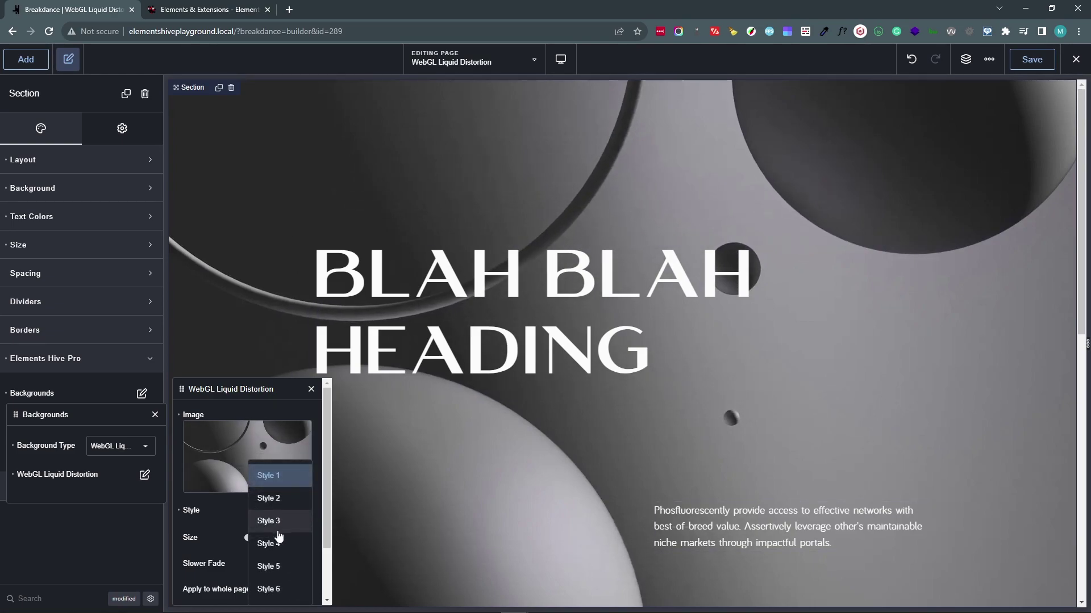
click(275, 591)
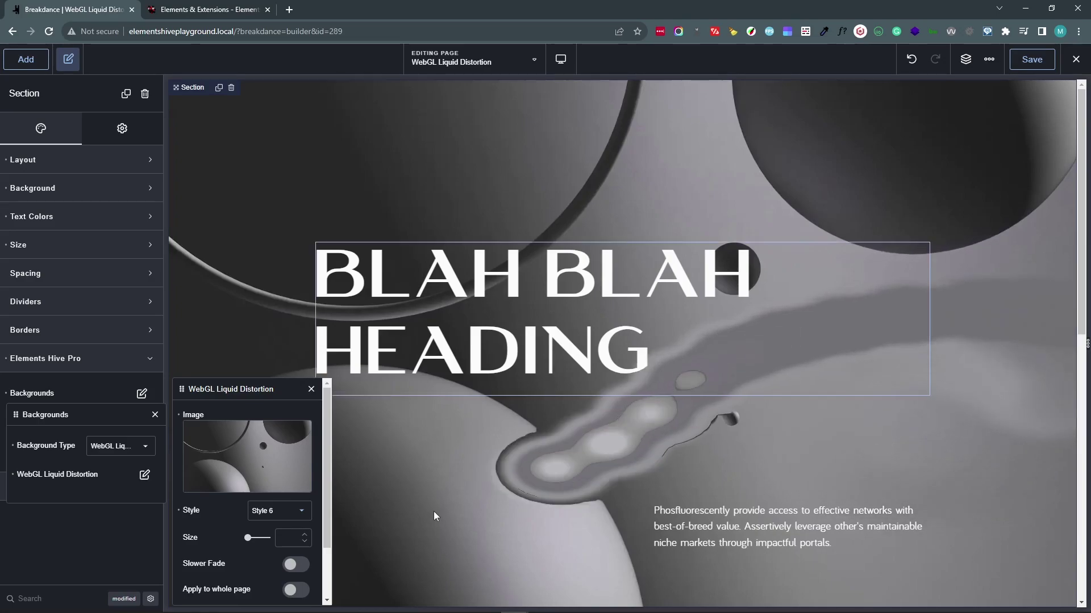
click(256, 512)
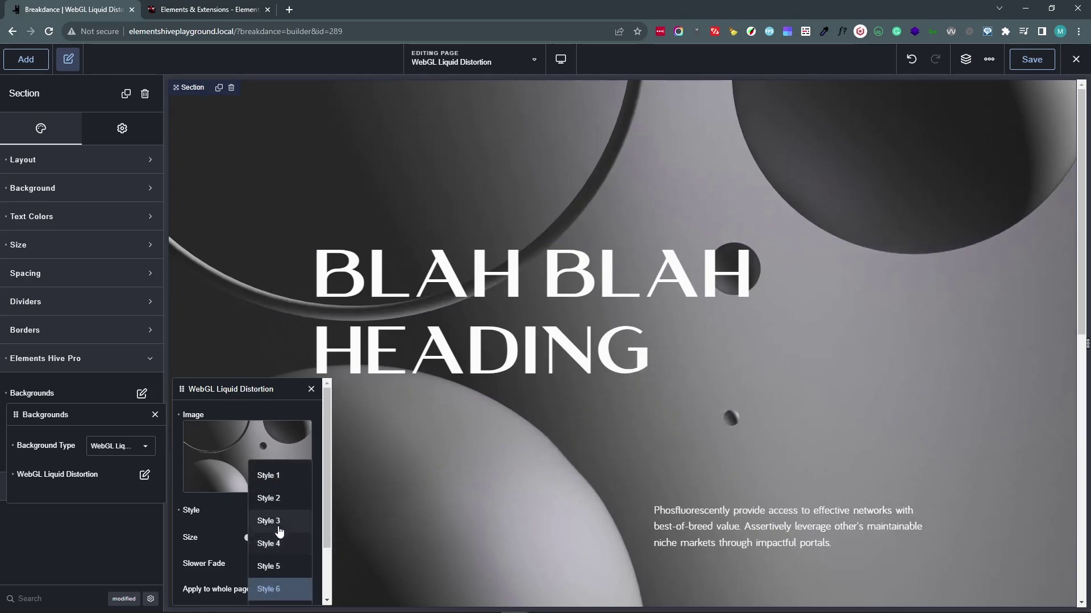
click(268, 521)
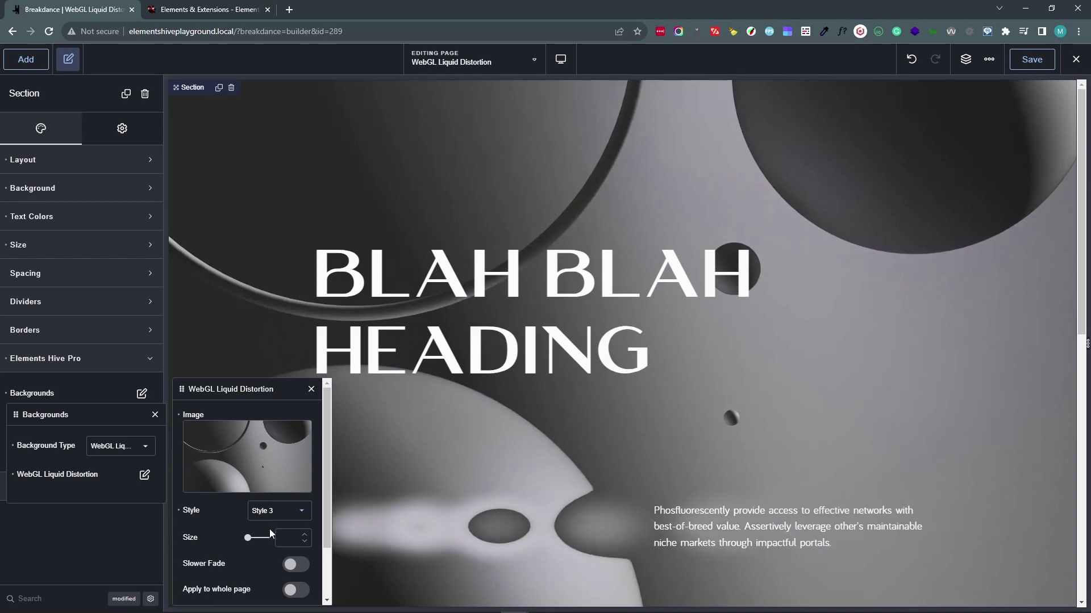
Step: Swap the distortion image for V.png, the black letter V
click(262, 513)
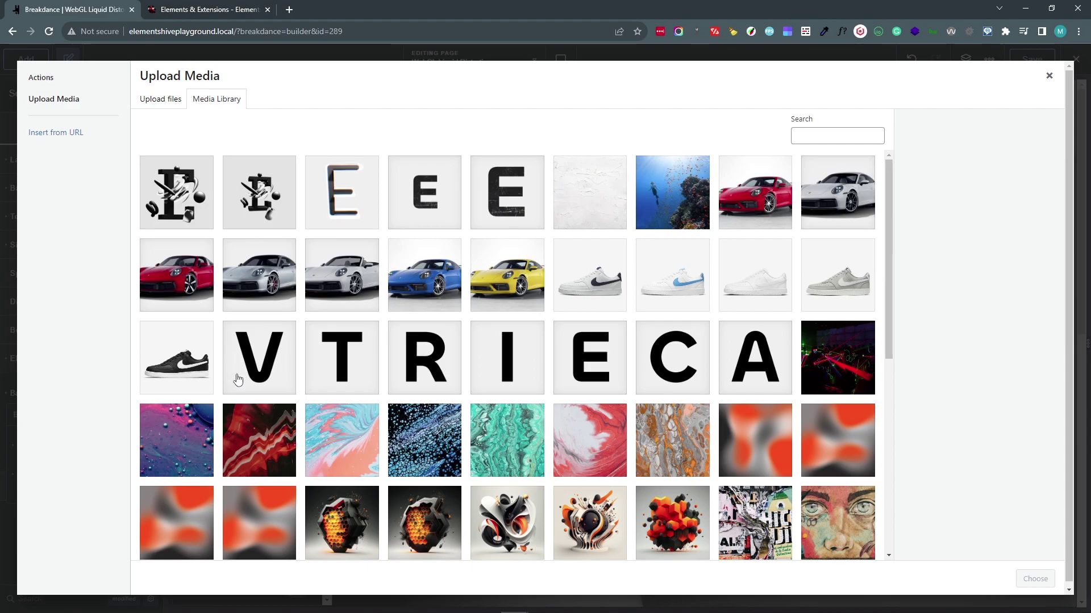
click(260, 369)
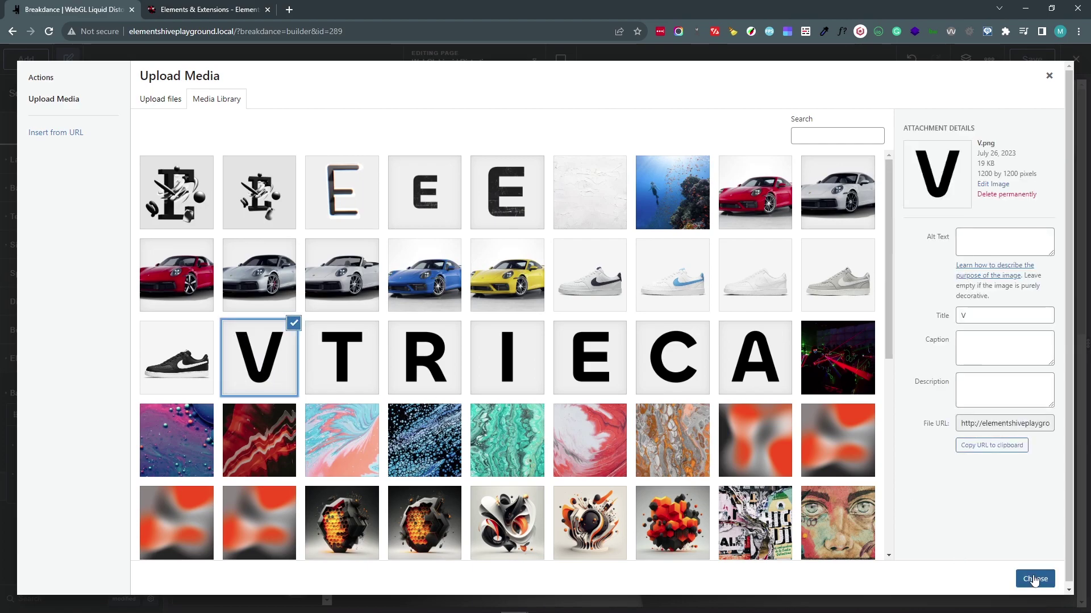
click(1034, 579)
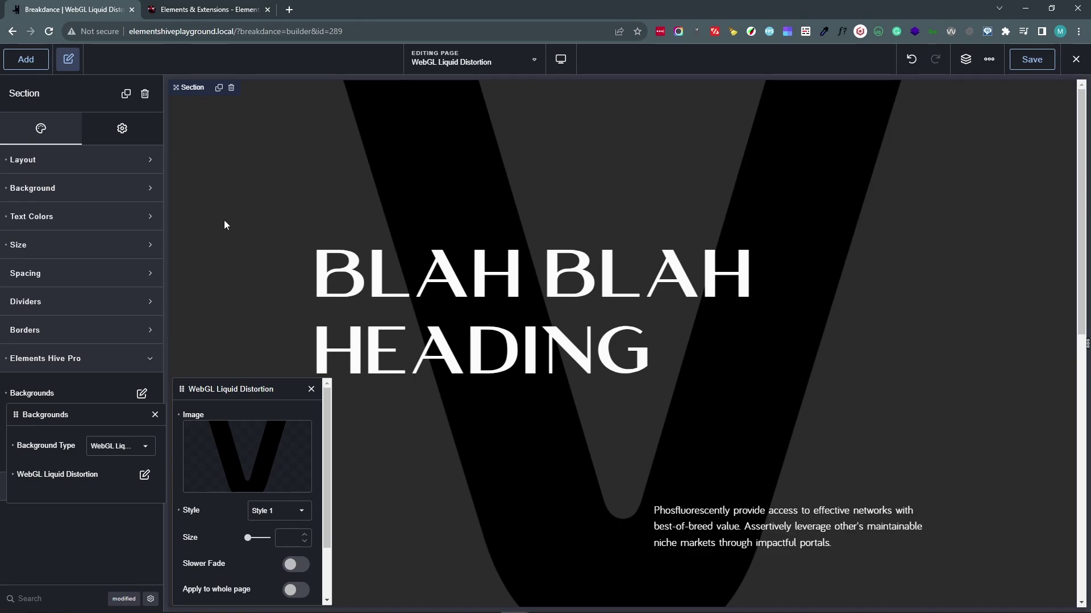
Step: Try Style 6 on the V background, then set the style back to Style 3
click(258, 511)
click(263, 589)
click(273, 517)
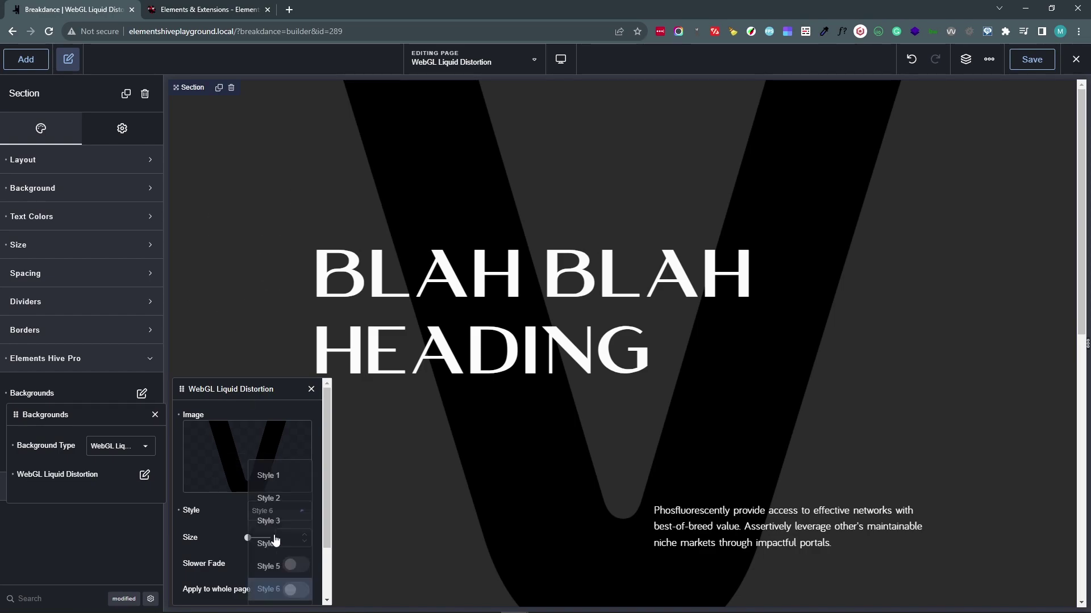
click(271, 519)
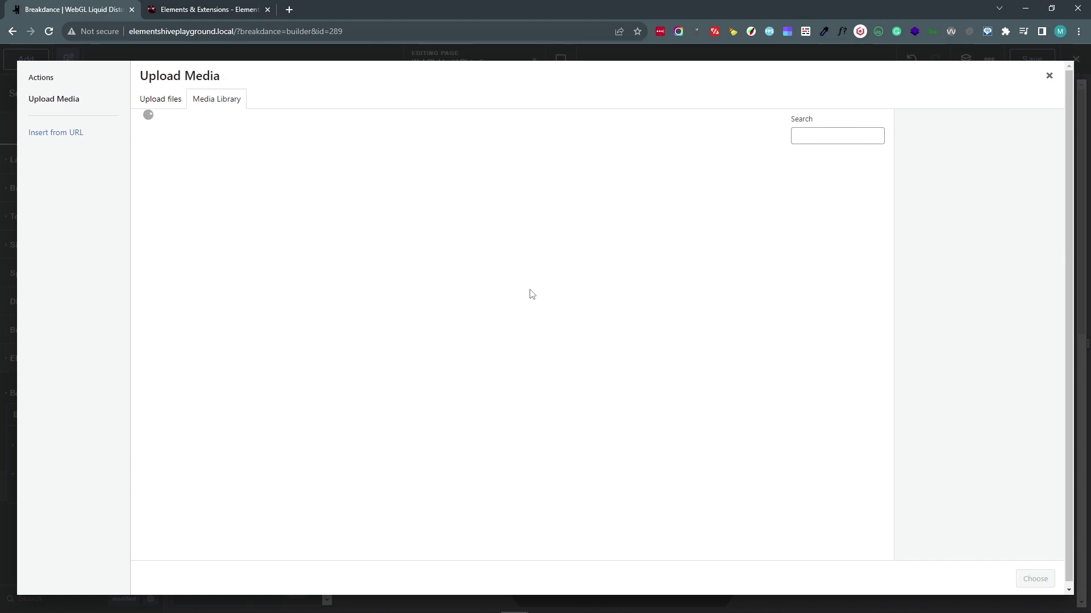
Step: Pick 13.webp, the graffiti face image, as the distortion image
scroll(502, 340, down, 4)
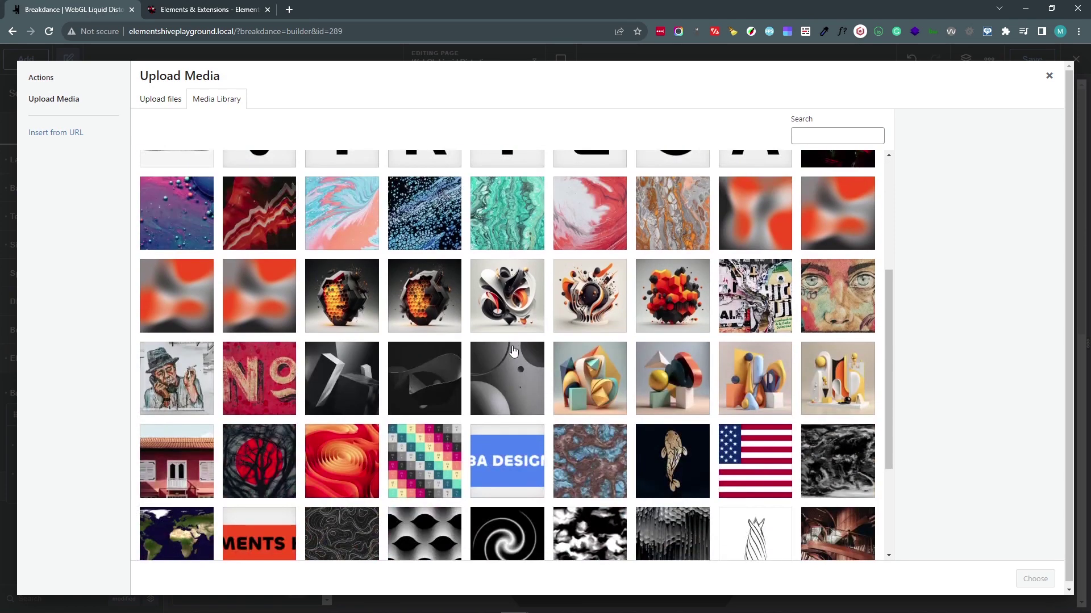
click(824, 317)
click(1023, 578)
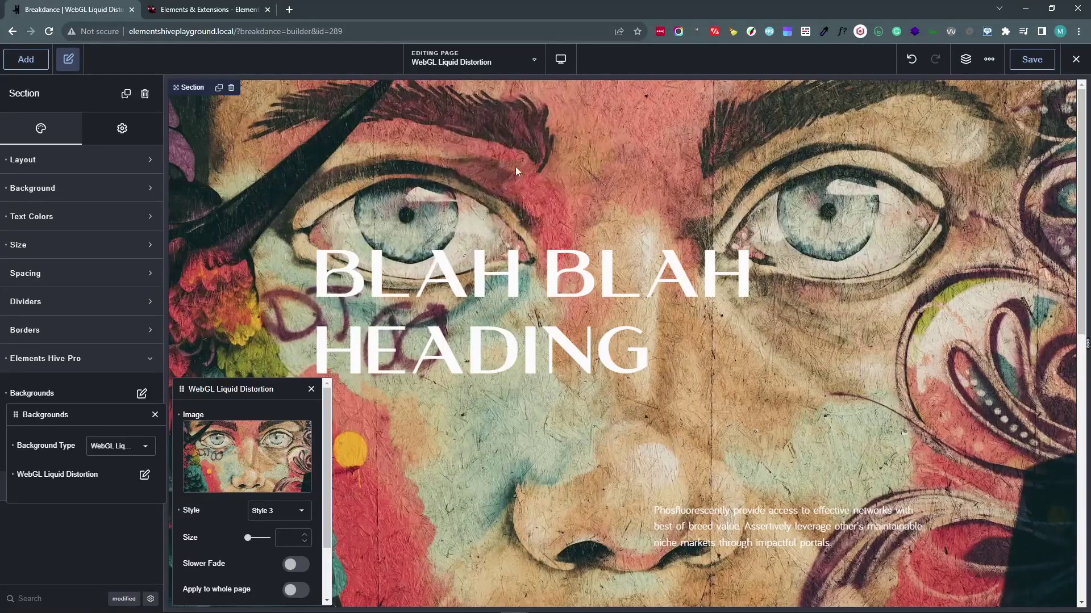
Step: Adjust the distortion Size slider, then enter an exact Size of 0.2
drag(248, 537, 271, 537)
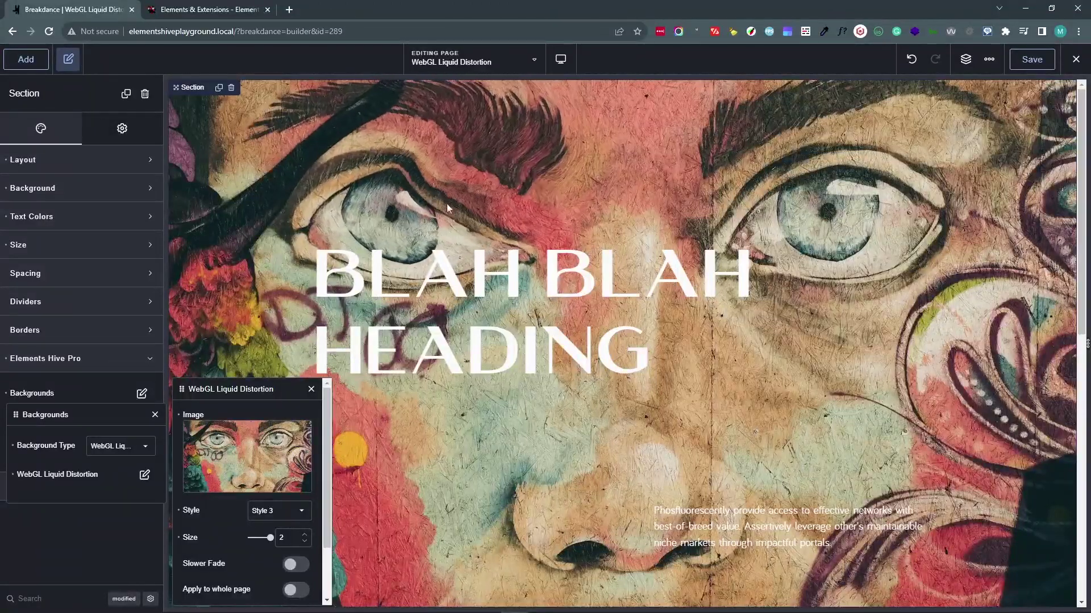
double_click(284, 537)
text(0.2)
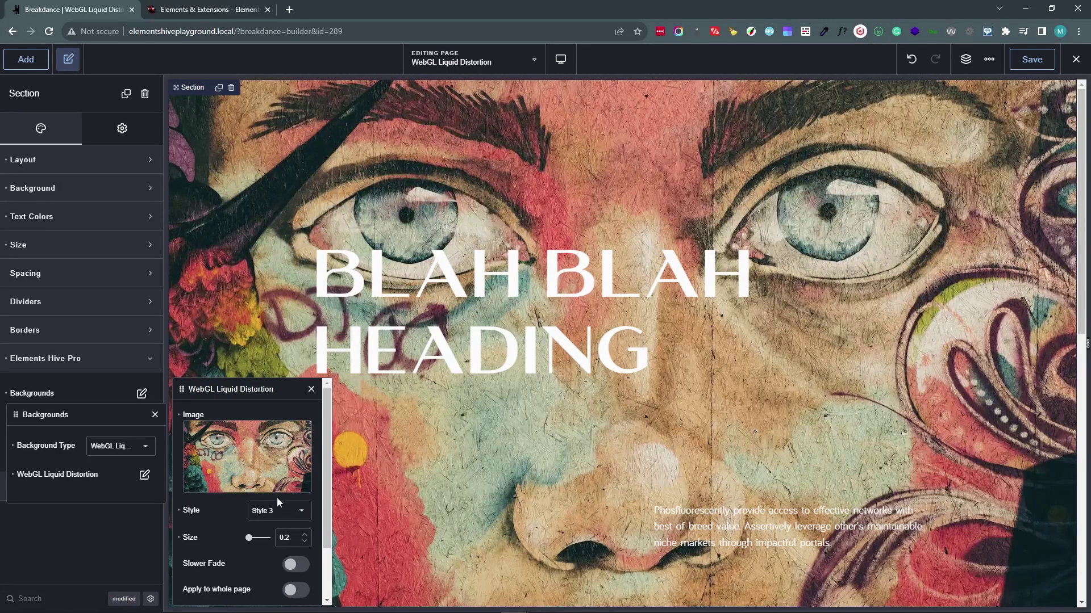
Step: Choose the dark pyramid image with pink light beams as the new distortion image
scroll(267, 498, down, 1)
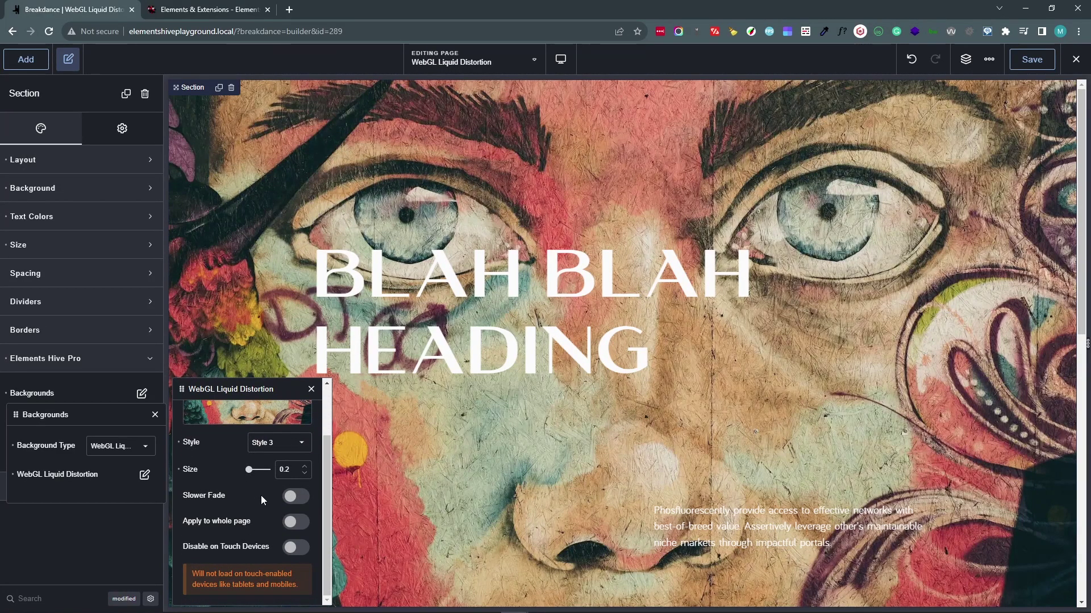
scroll(260, 495, up, 1)
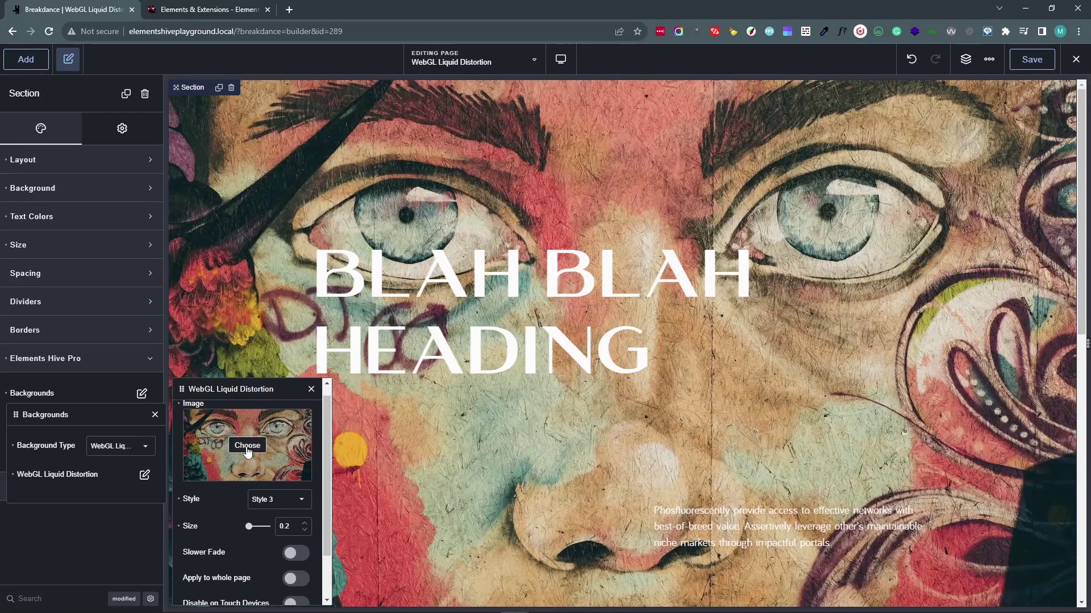
click(230, 466)
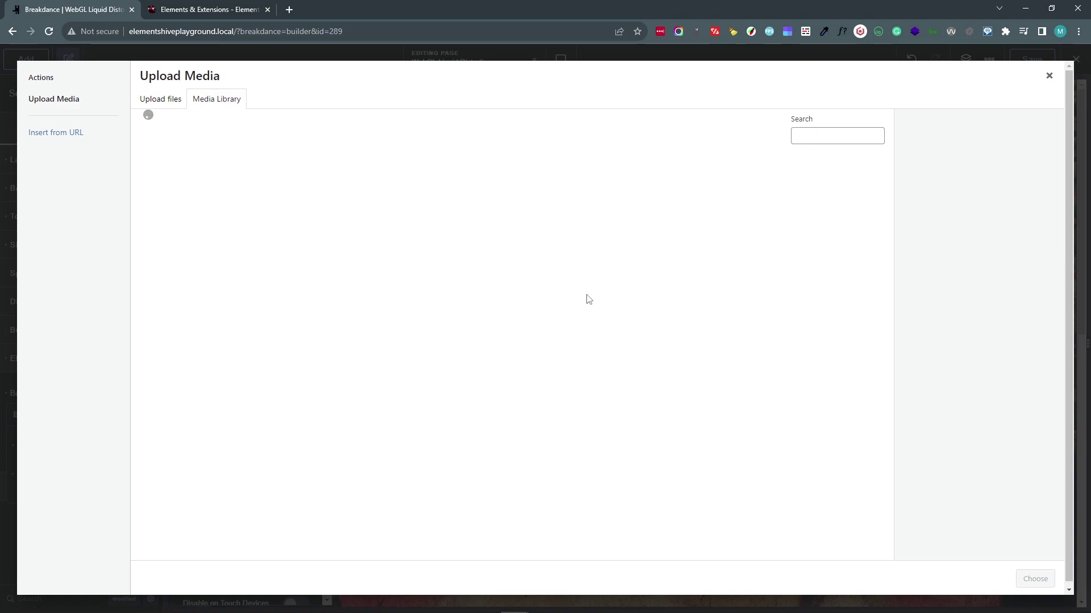
scroll(588, 301, down, 5)
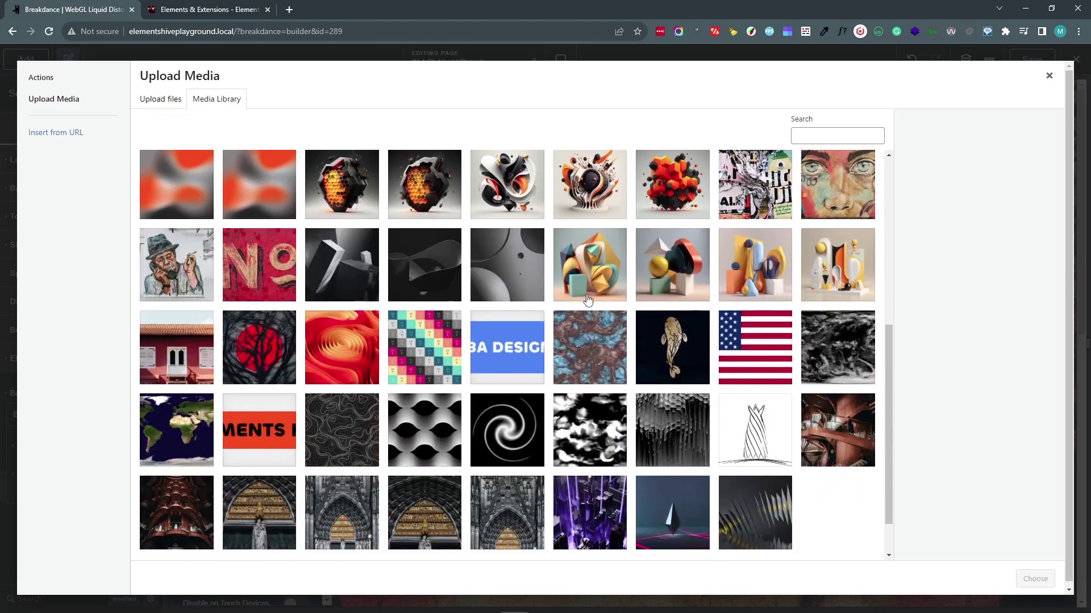
scroll(620, 351, down, 2)
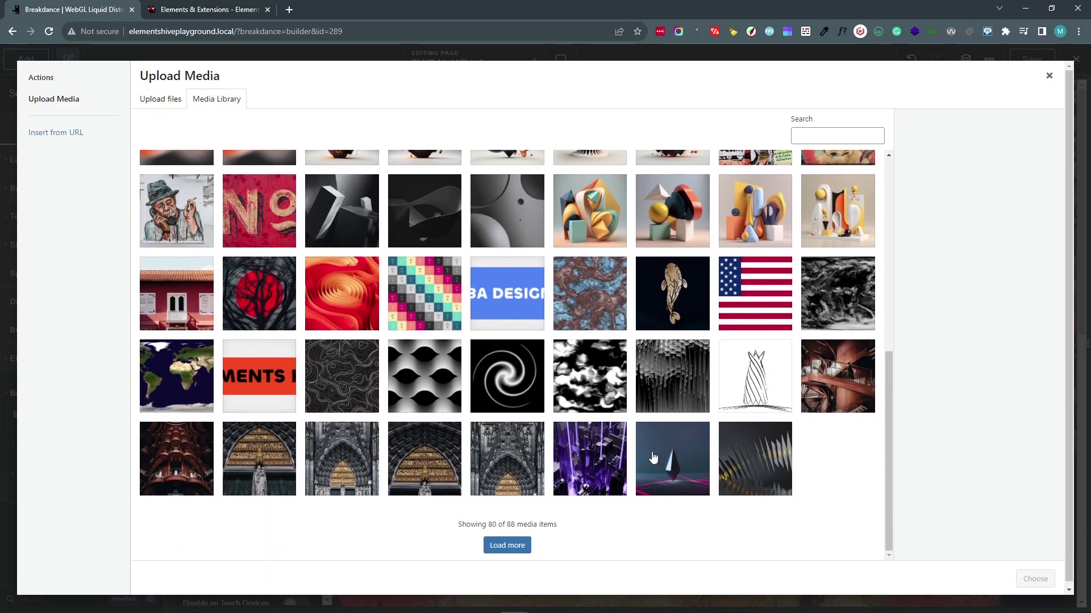
click(656, 456)
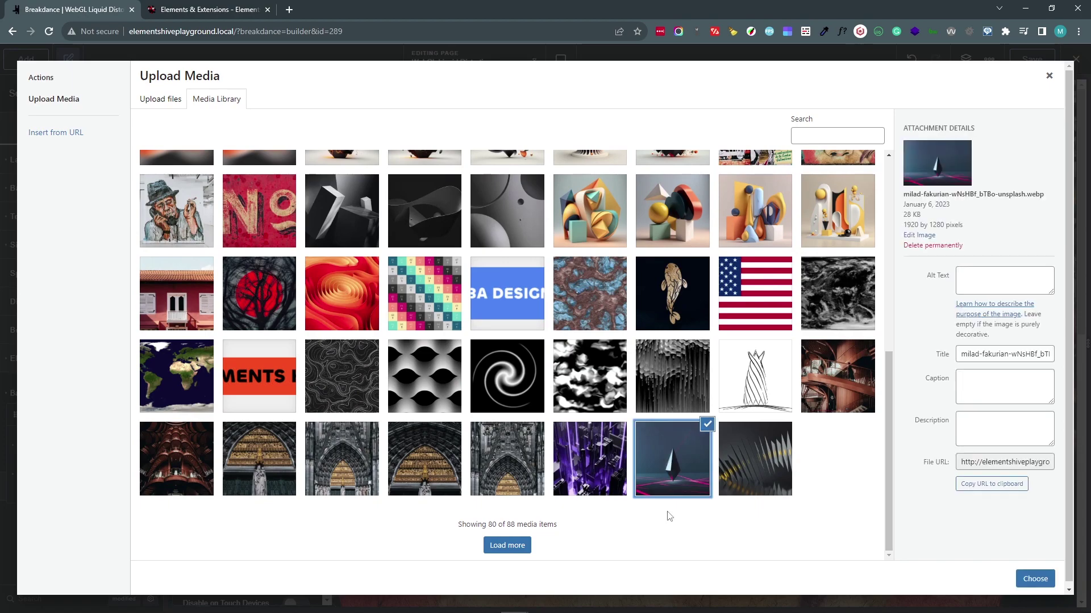
click(1035, 579)
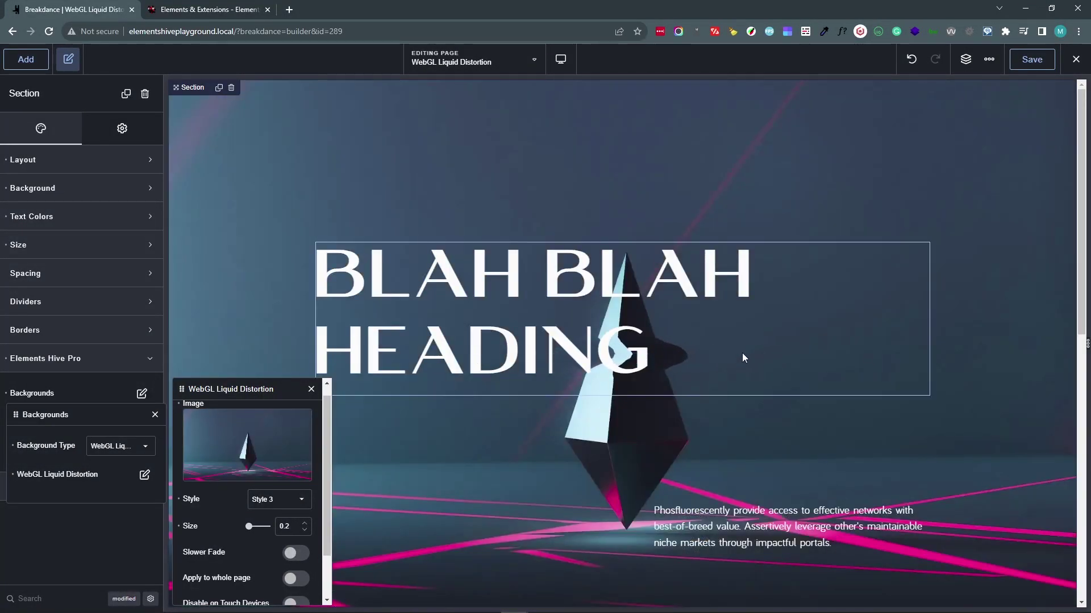
Step: Reset the liquid distortion Size field to clear its 0.2 value
click(179, 526)
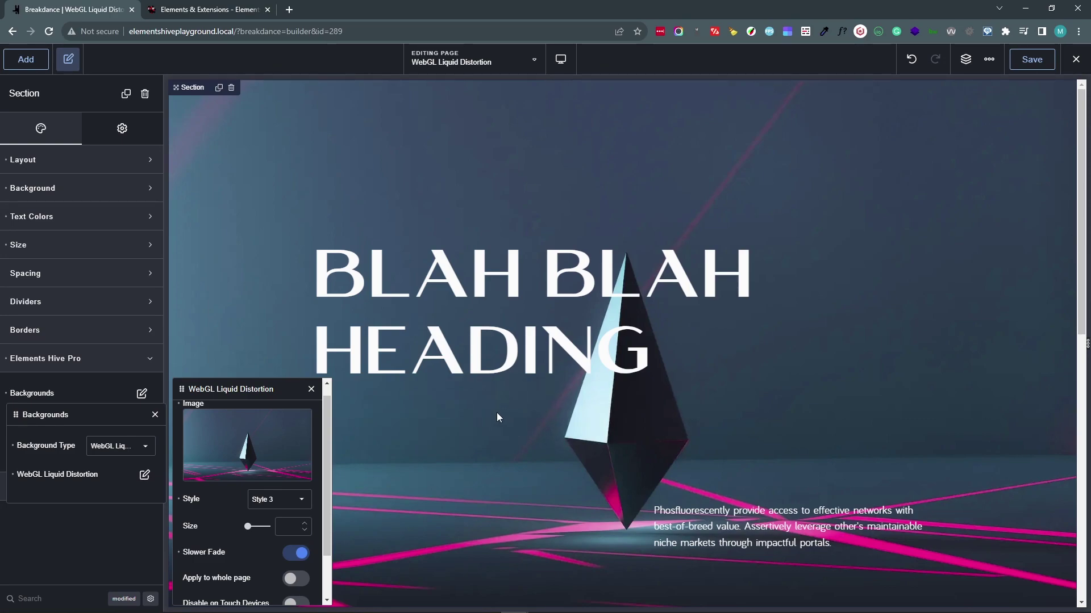
Step: Turn Slower Fade off and enable Apply to whole page for the distortion background
click(188, 553)
scroll(258, 522, down, 1)
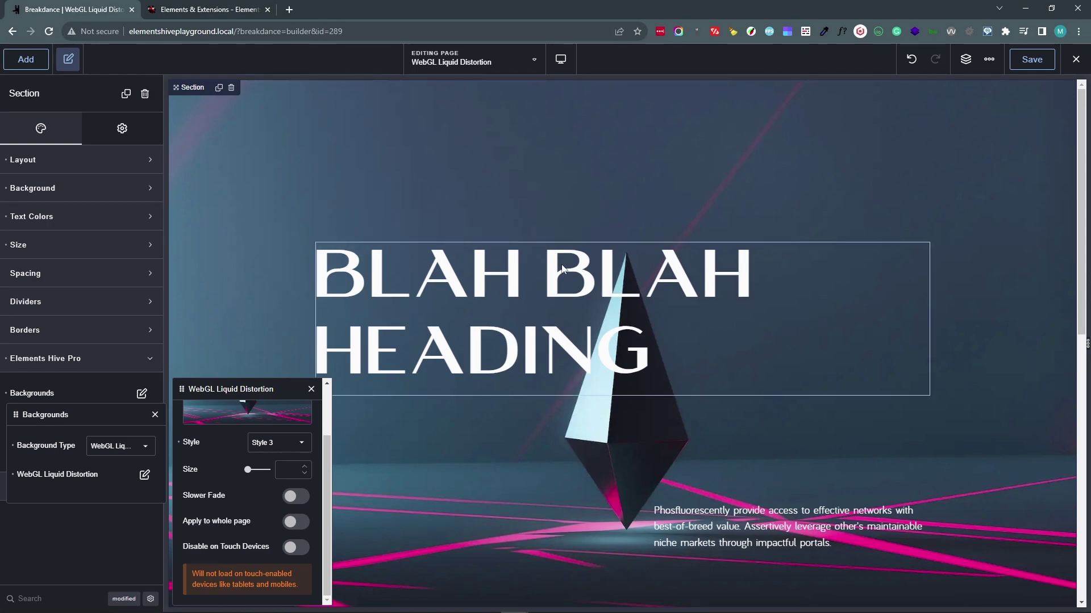
scroll(609, 204, down, 5)
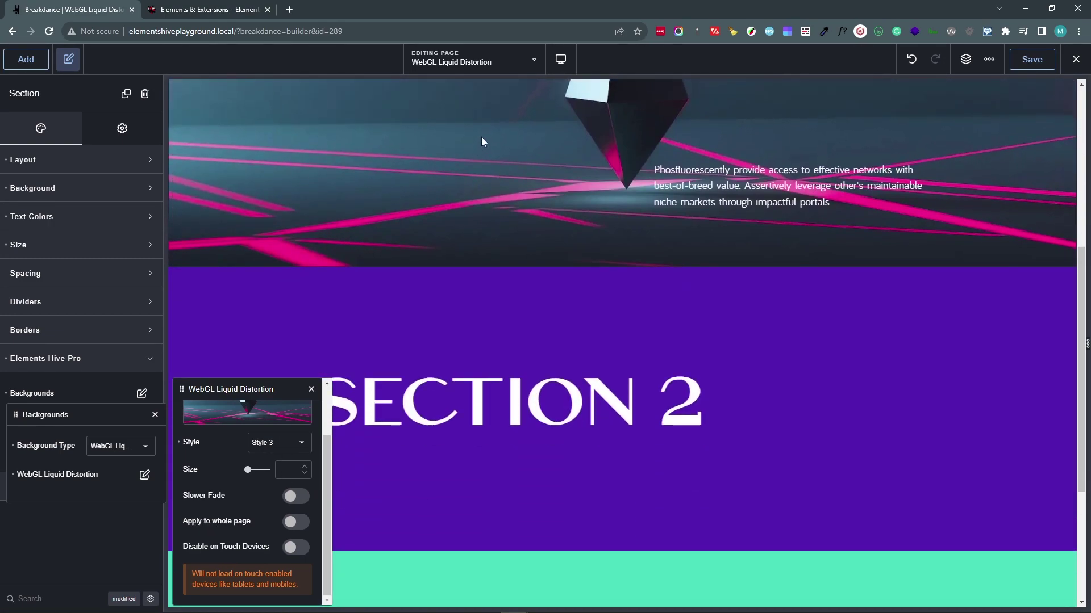
scroll(482, 142, down, 4)
scroll(476, 284, up, 8)
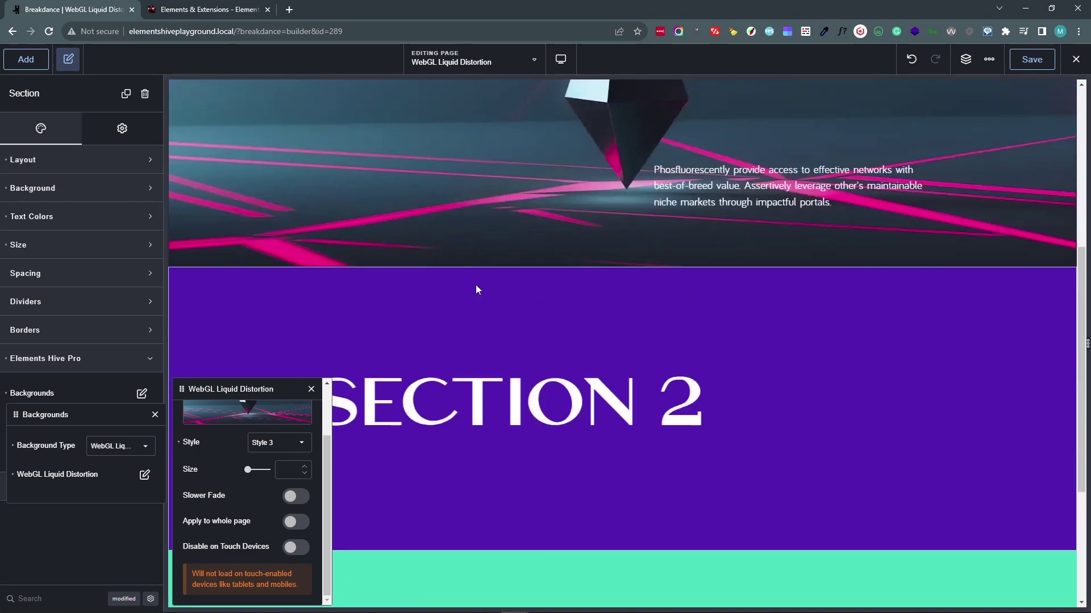
scroll(408, 328, down, 7)
scroll(425, 298, up, 4)
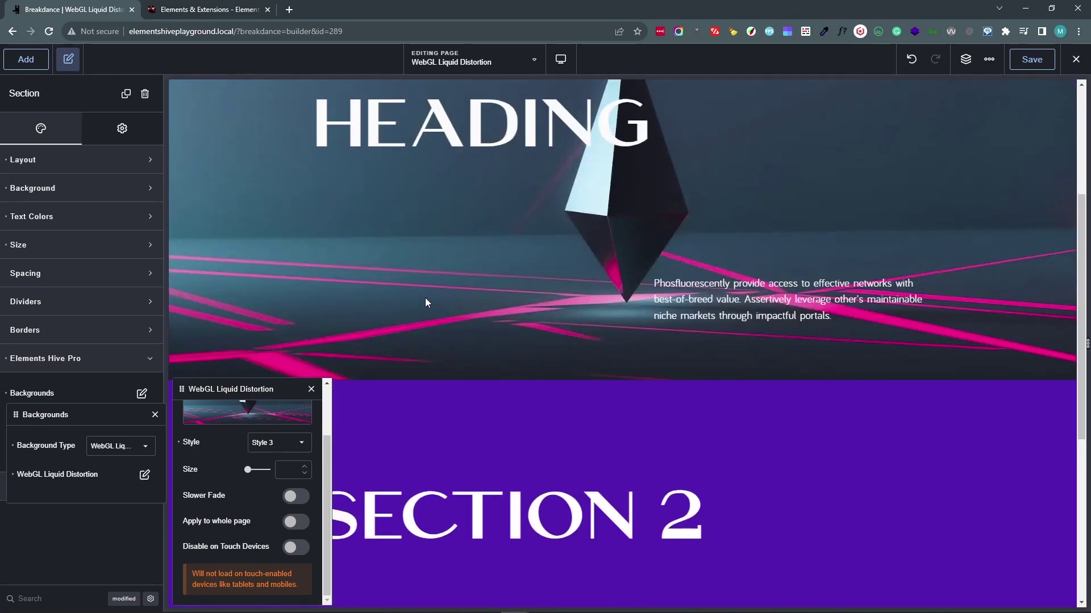
scroll(425, 297, down, 5)
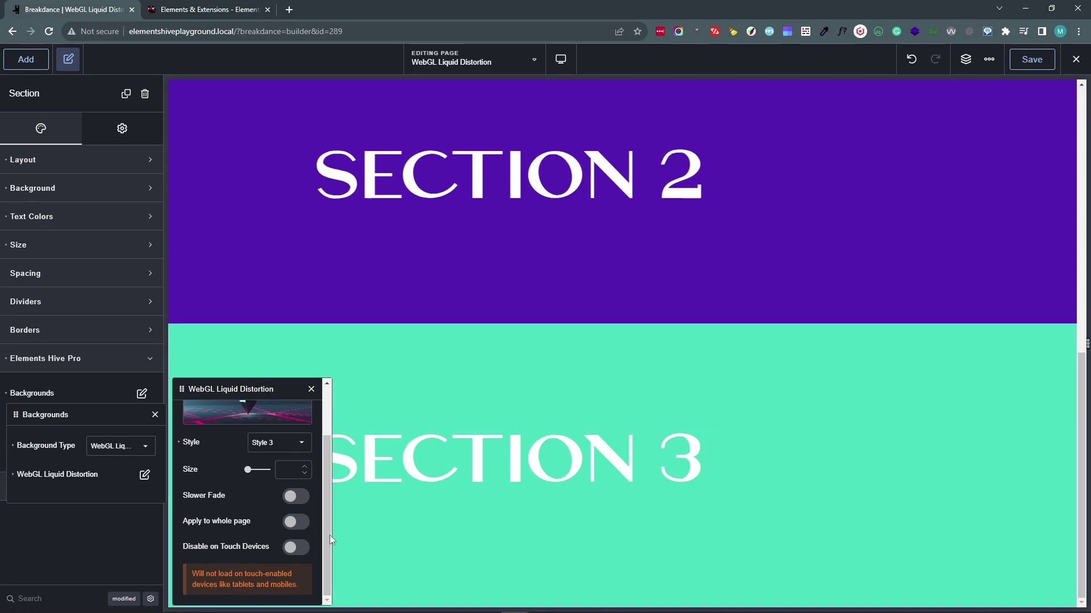
click(311, 528)
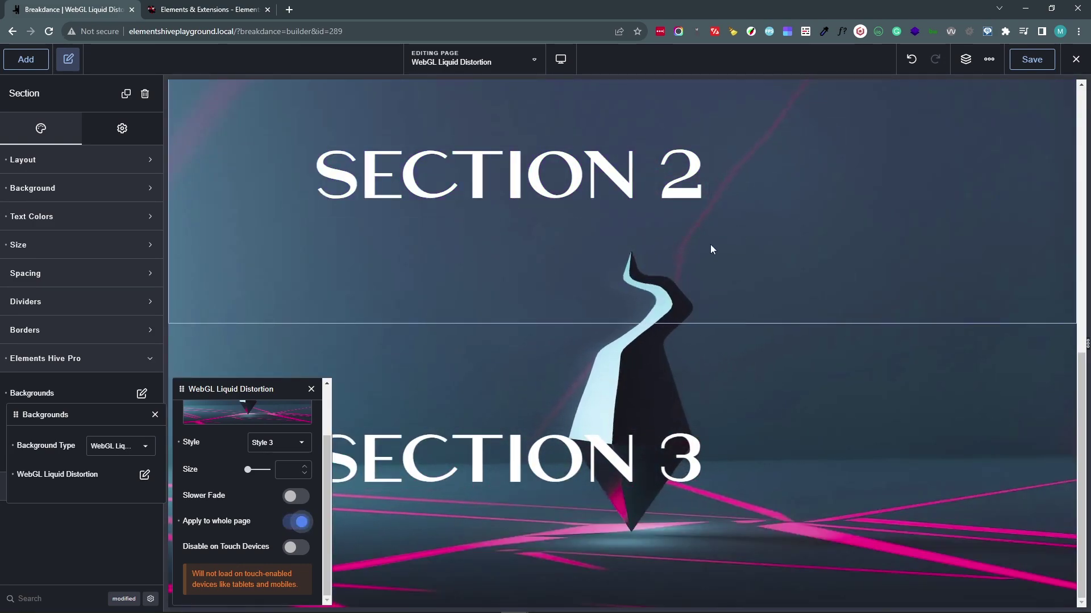
scroll(567, 452, up, 5)
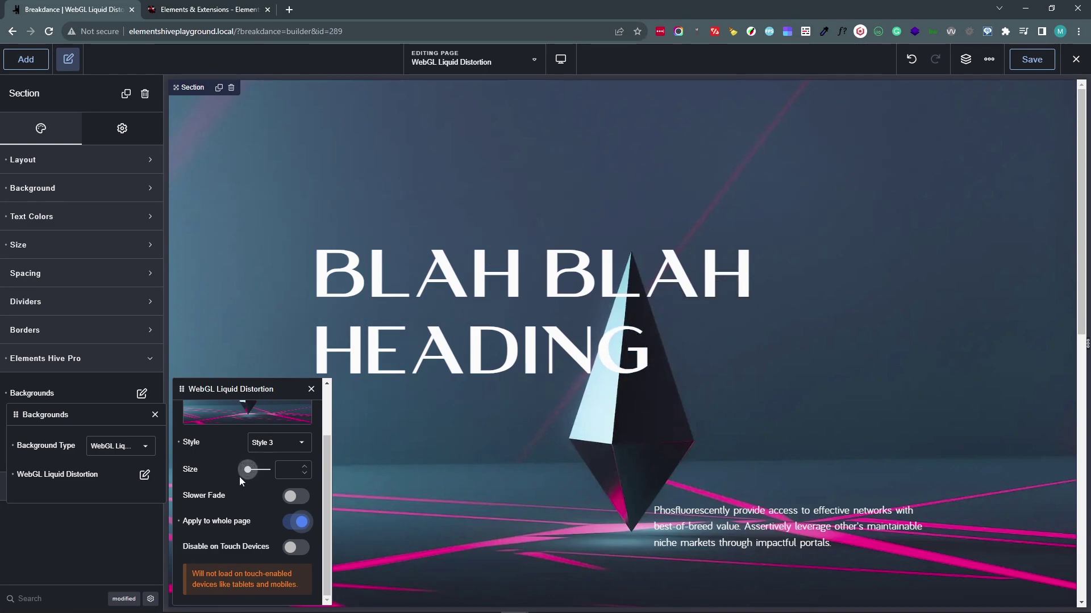
Step: Enter 10 in the WebGL Liquid Distortion Size field
scroll(220, 479, up, 2)
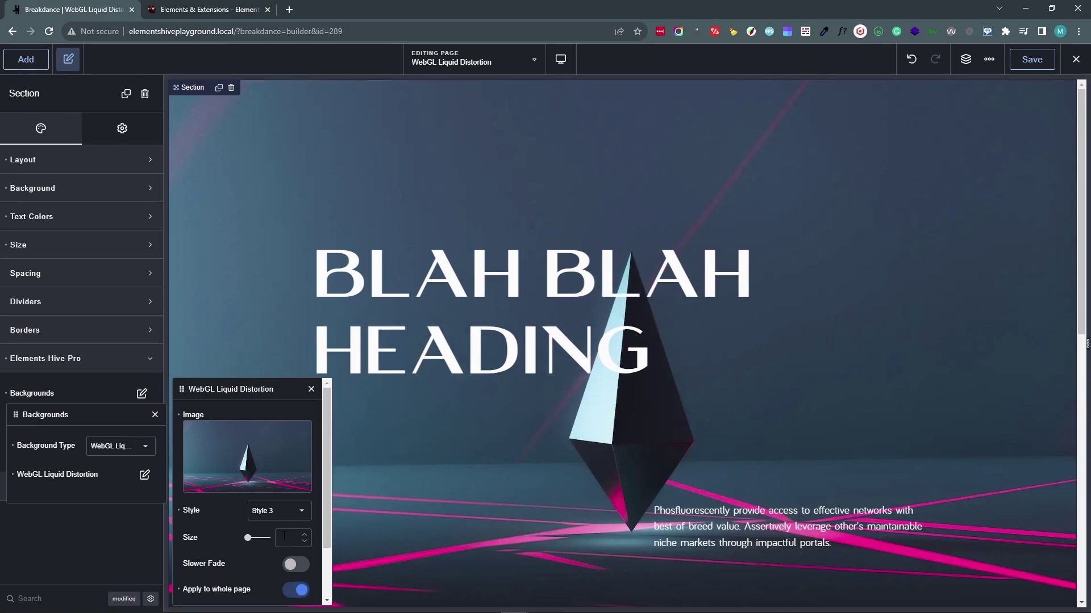
text(10)
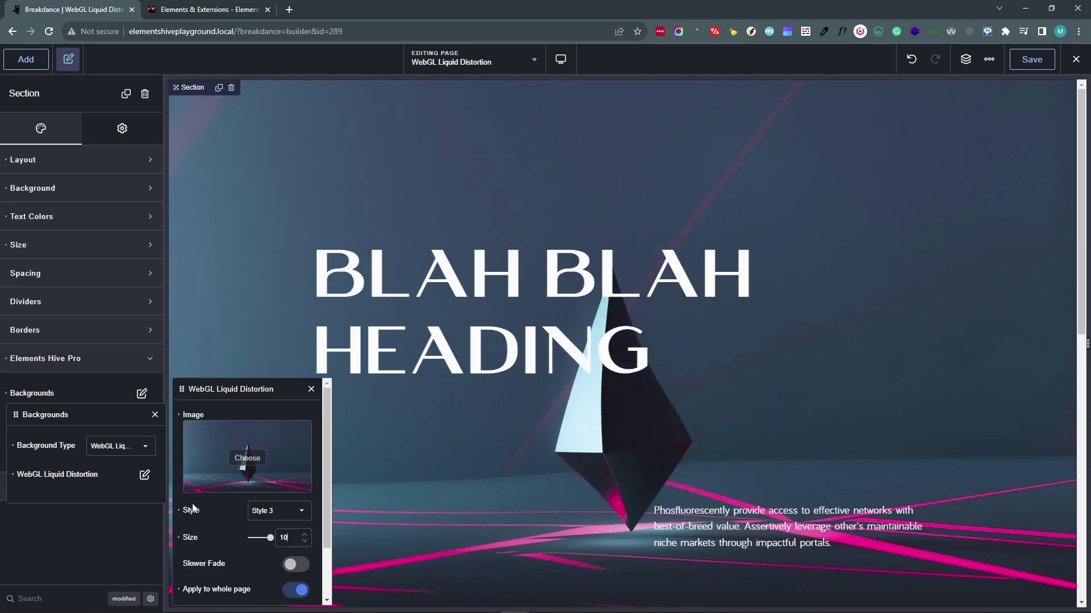
Step: Pick Style 1 from the liquid distortion Style dropdown
click(259, 512)
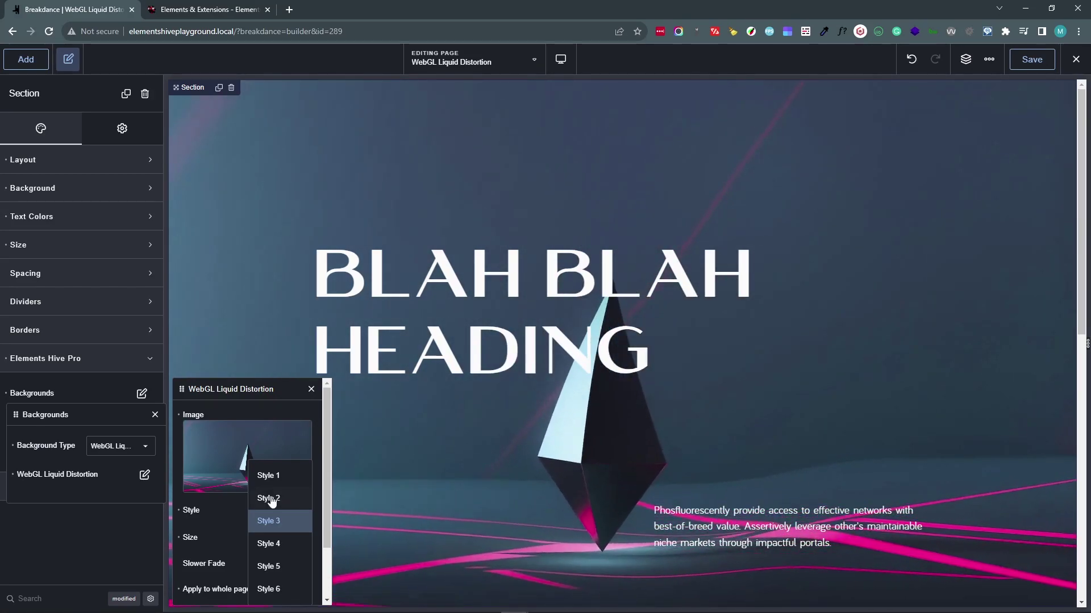
click(267, 476)
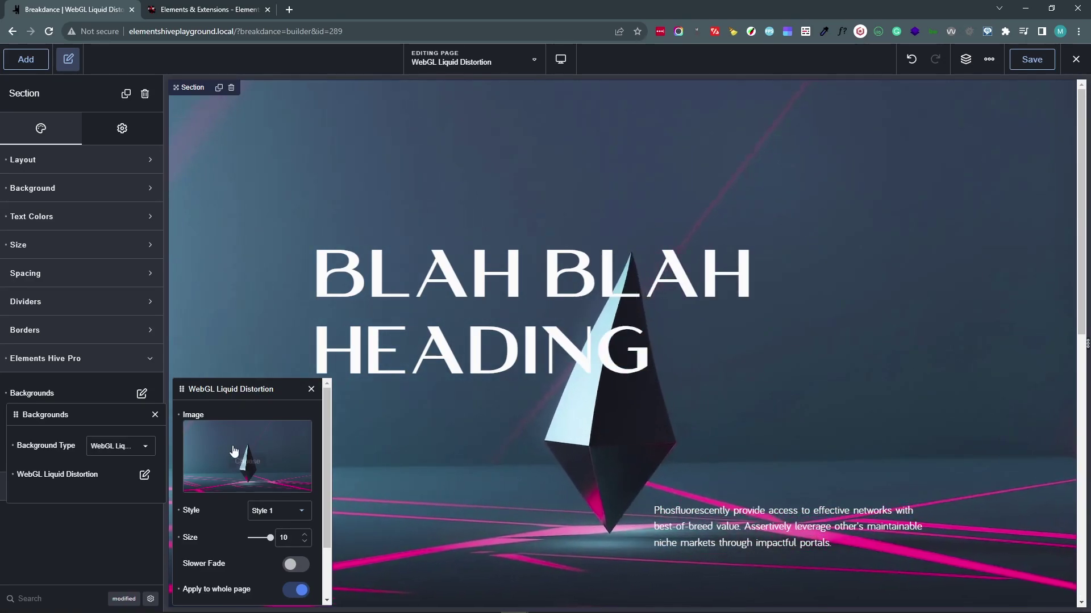
Step: Swap the background image for 12.webp, the painting of a man in a hat
click(246, 462)
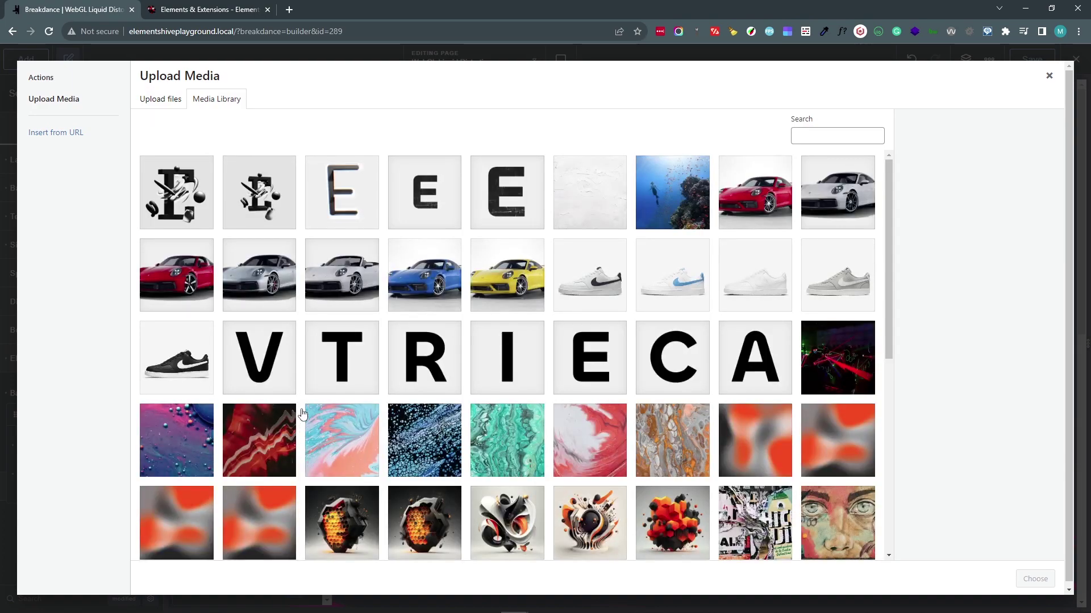
scroll(302, 413, down, 4)
click(160, 369)
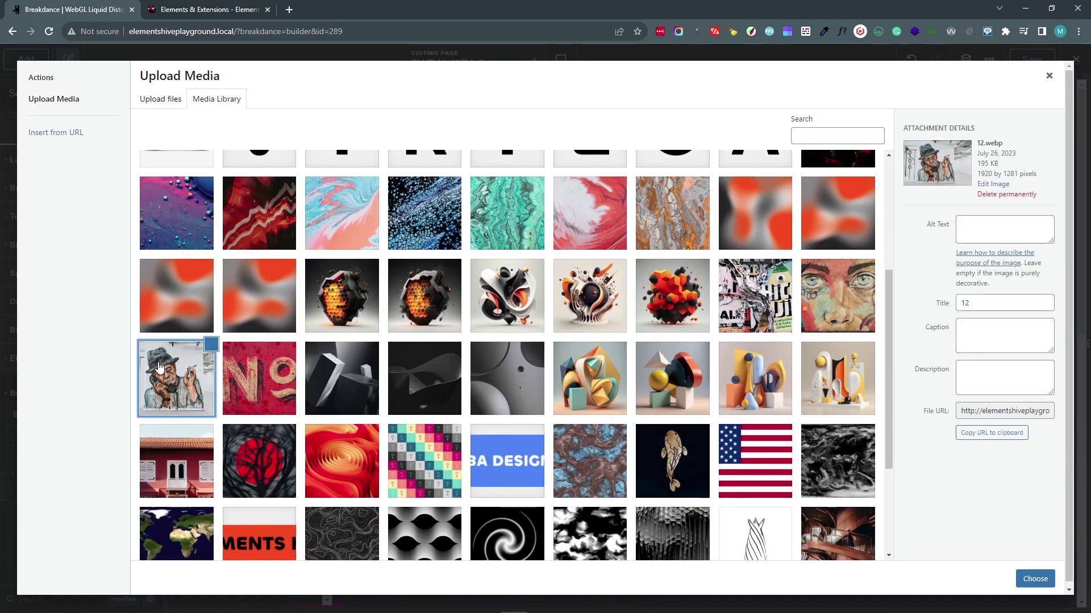
click(1031, 578)
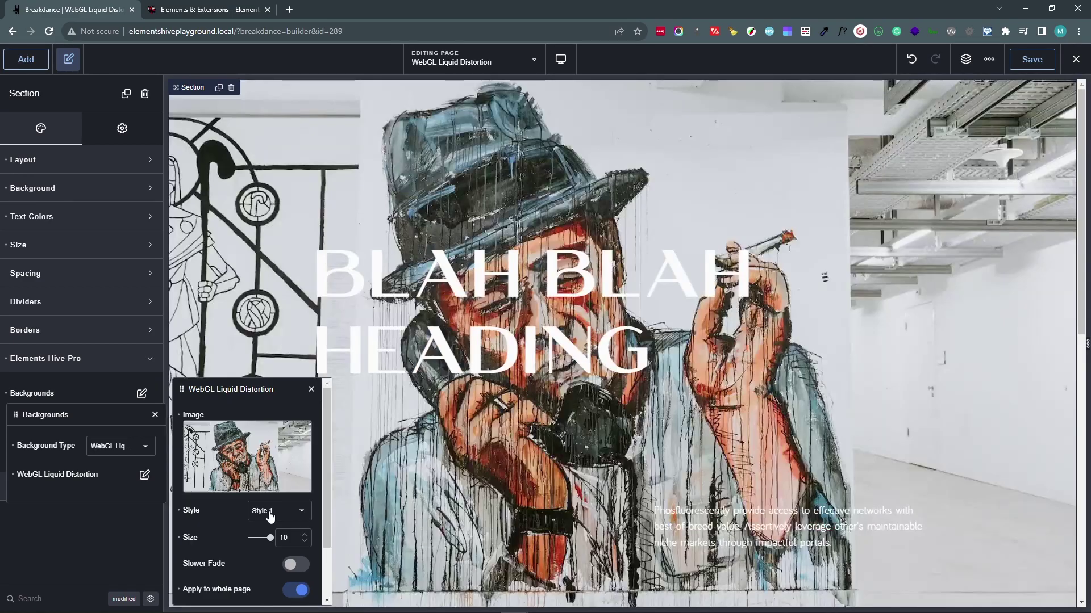
Step: Try Style 6, then settle on Style 3 for the hat painting's distortion
click(261, 511)
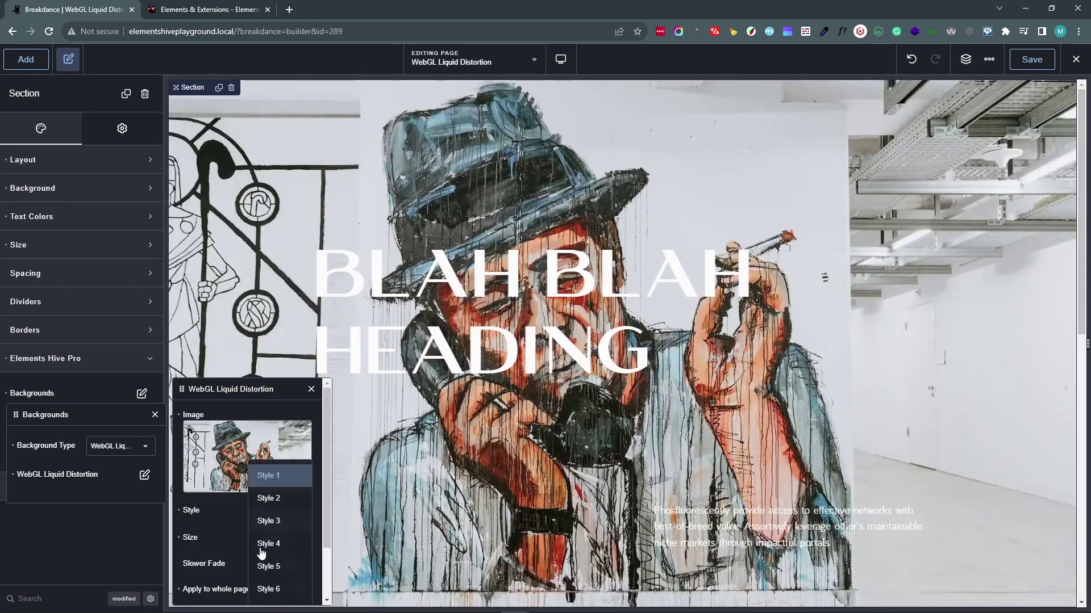
click(265, 590)
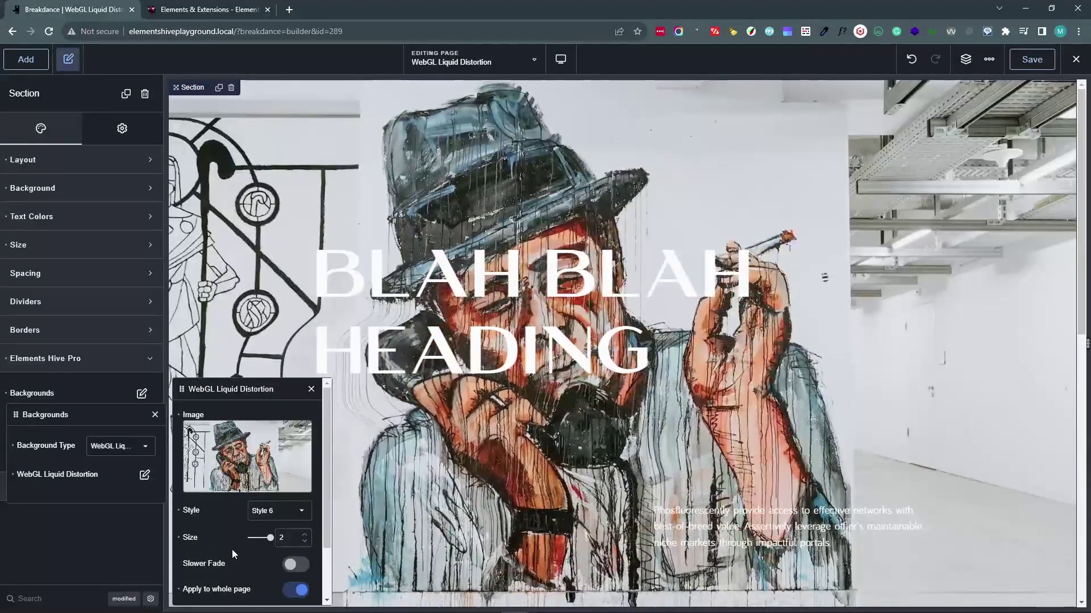
click(262, 514)
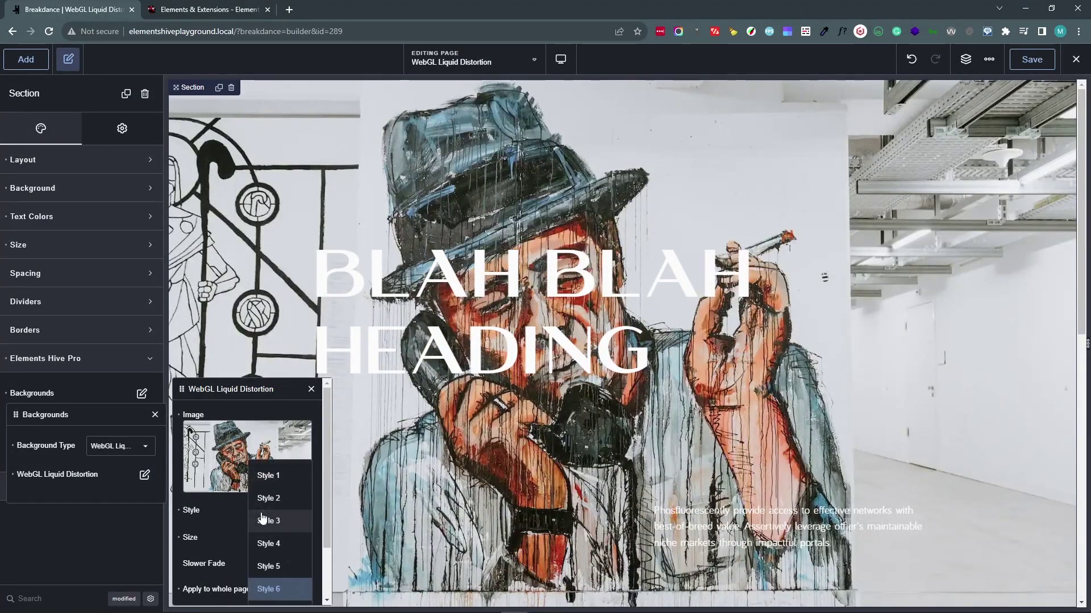
click(268, 519)
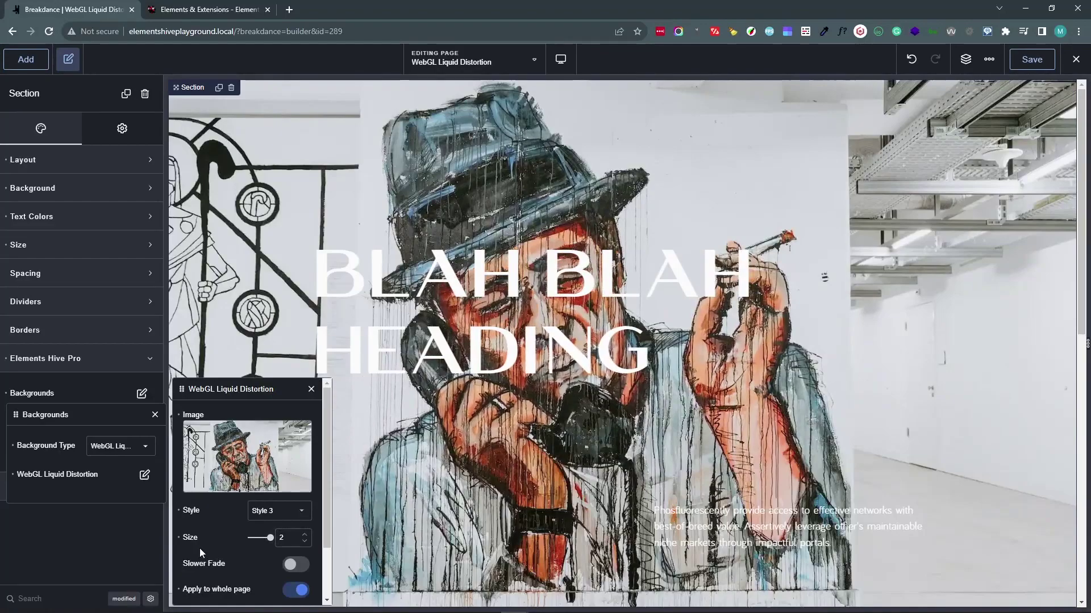
scroll(206, 544, down, 2)
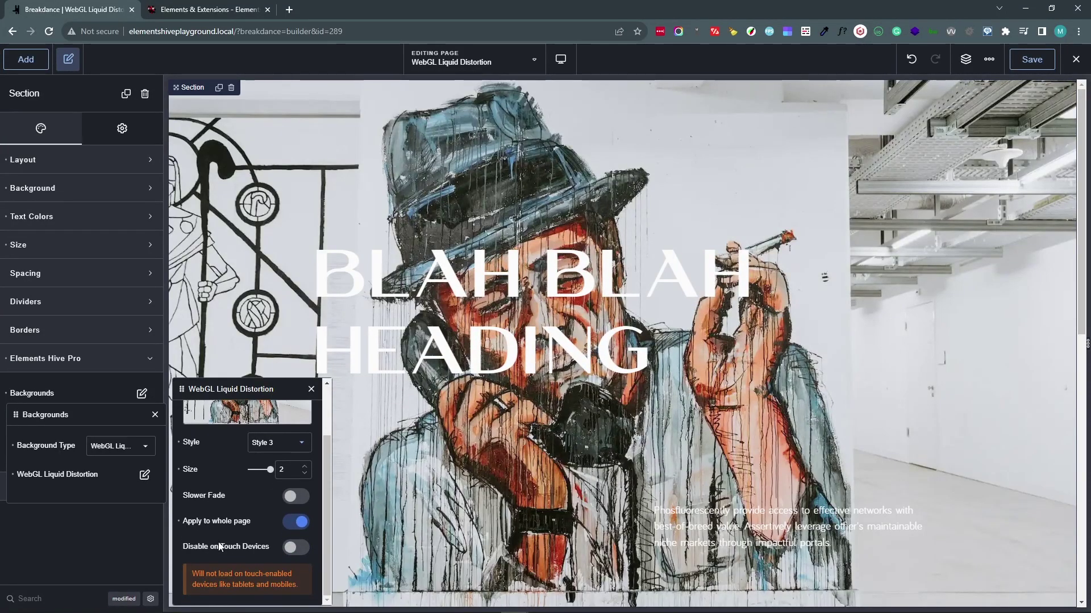
scroll(205, 523, up, 2)
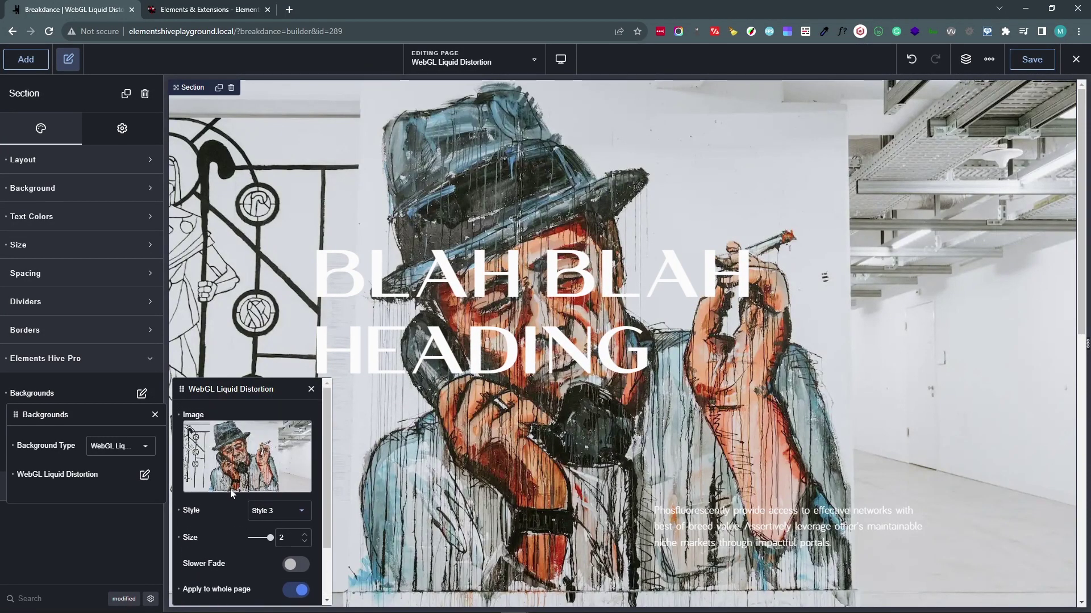